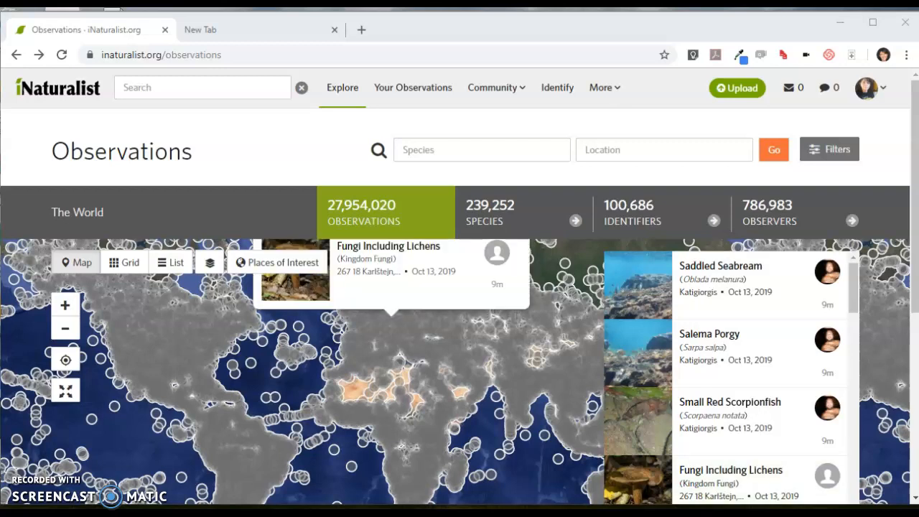
Start a new collection project from the community projects page.
click(868, 89)
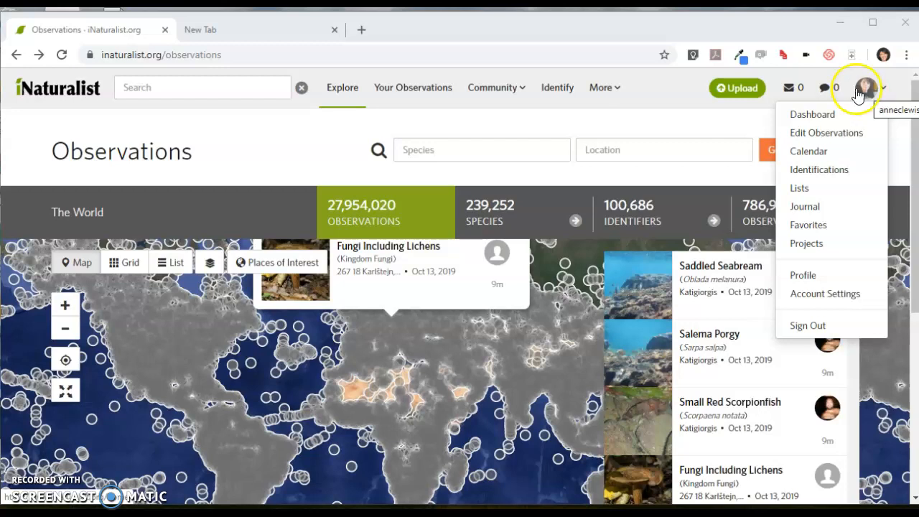
mouse_move(503, 97)
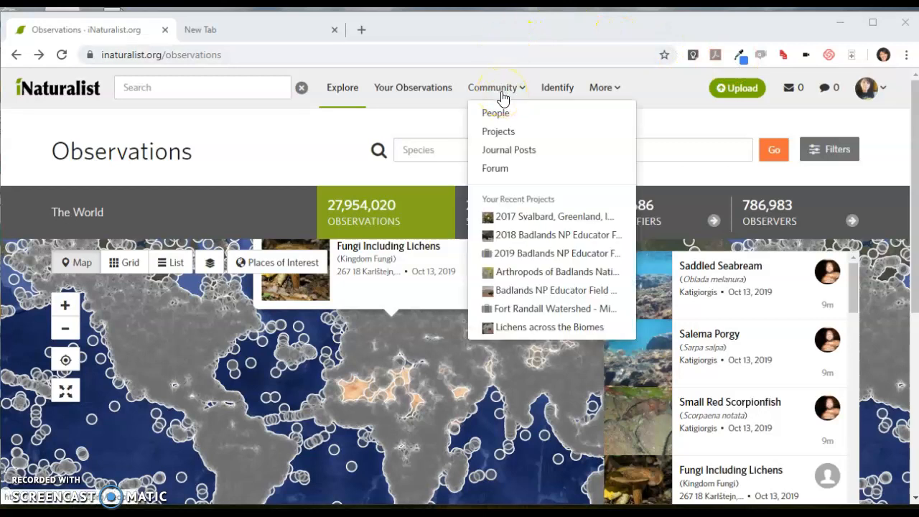
click(506, 138)
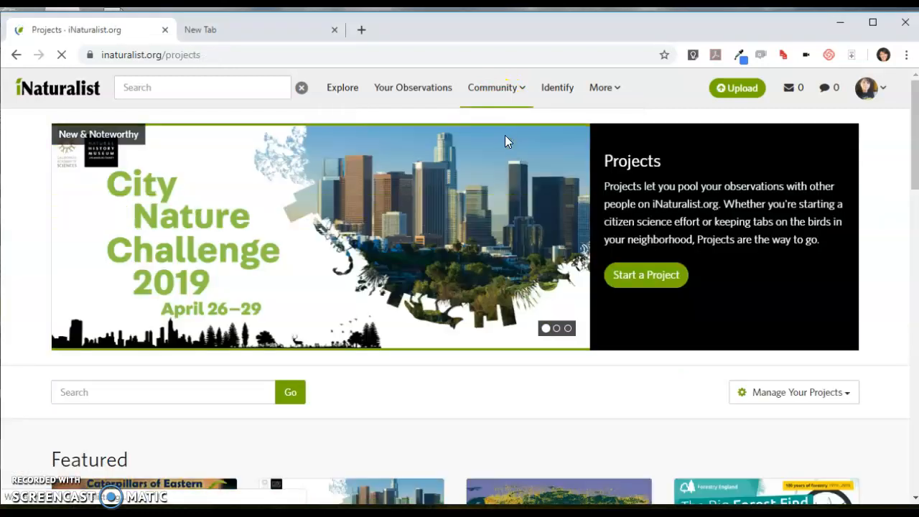
click(642, 275)
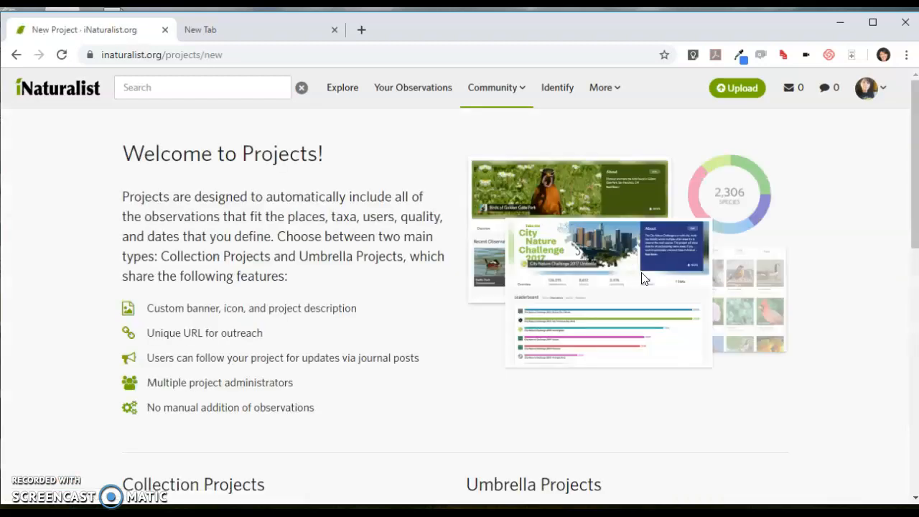
scroll(643, 279, down, 3)
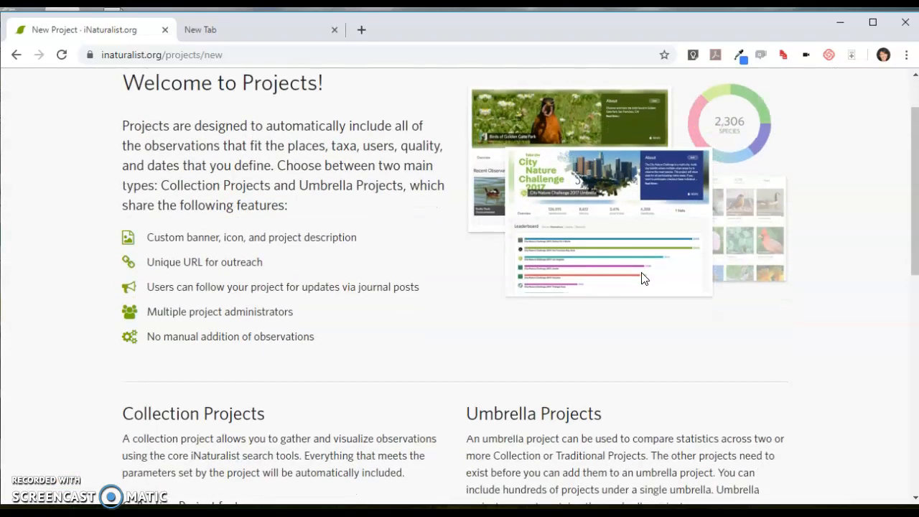
scroll(643, 278, down, 1)
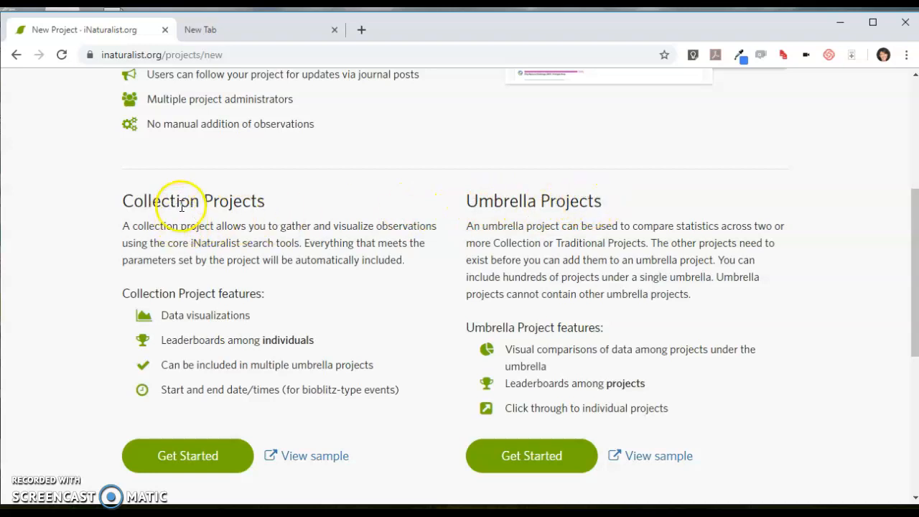
click(188, 457)
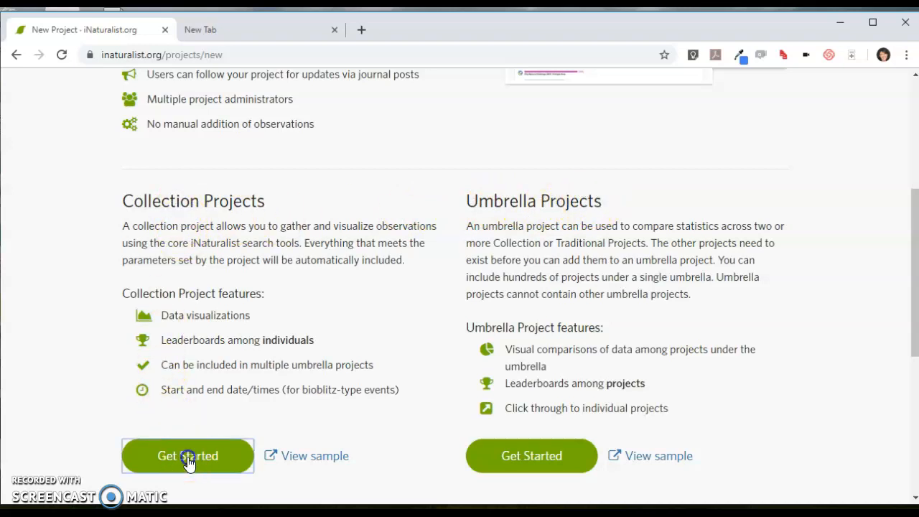
View the playlist at bit.ly/inat4educatorsplaylist in the second browser tab, and return to the new project form.
click(233, 30)
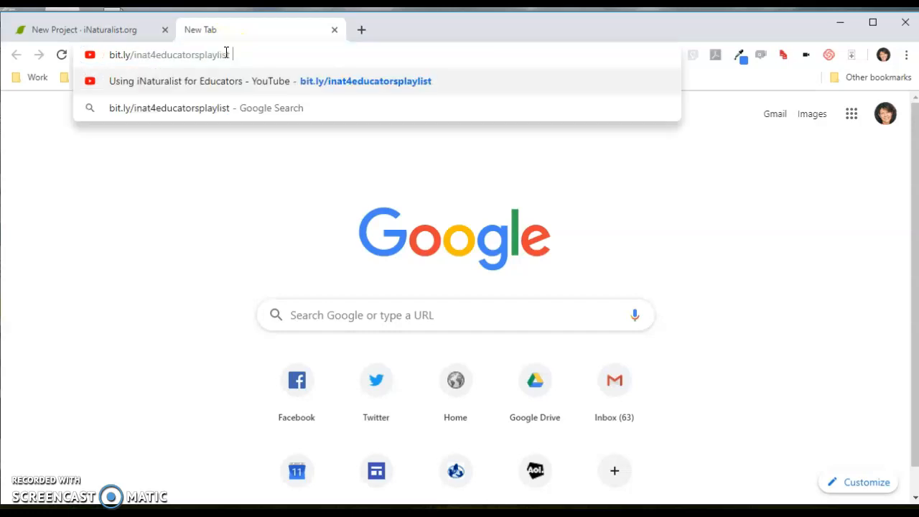
key(Return)
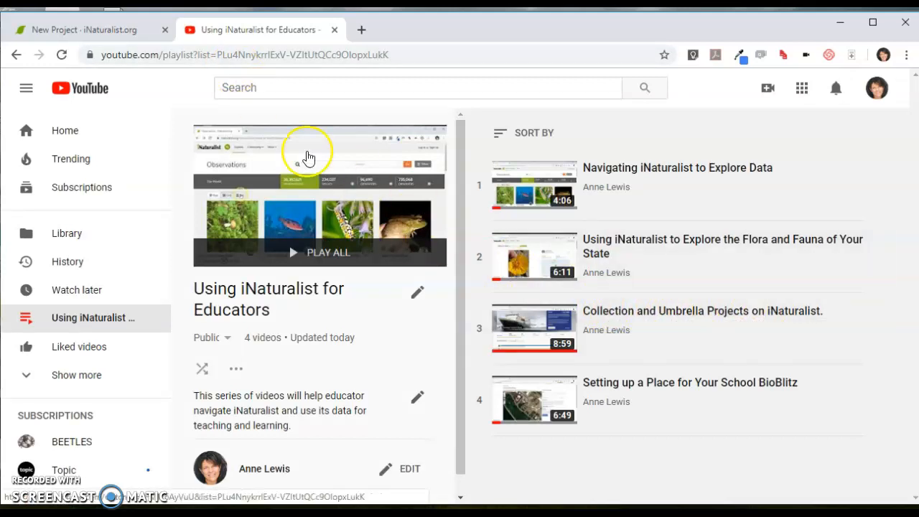
click(111, 32)
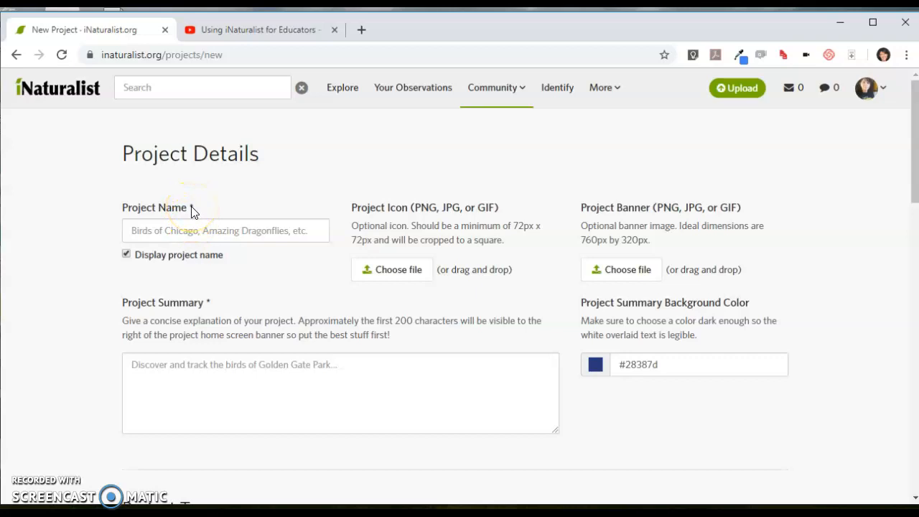
Name the project "South Dakota Discovery Center BioBlitz" and enter "BioBlitz September 2019" as its summary.
click(183, 226)
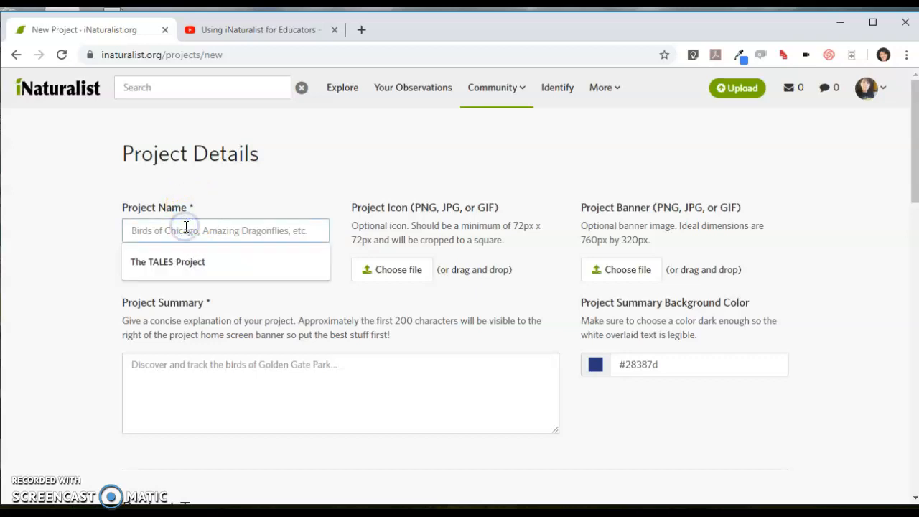
text(South Dakota Discovery )
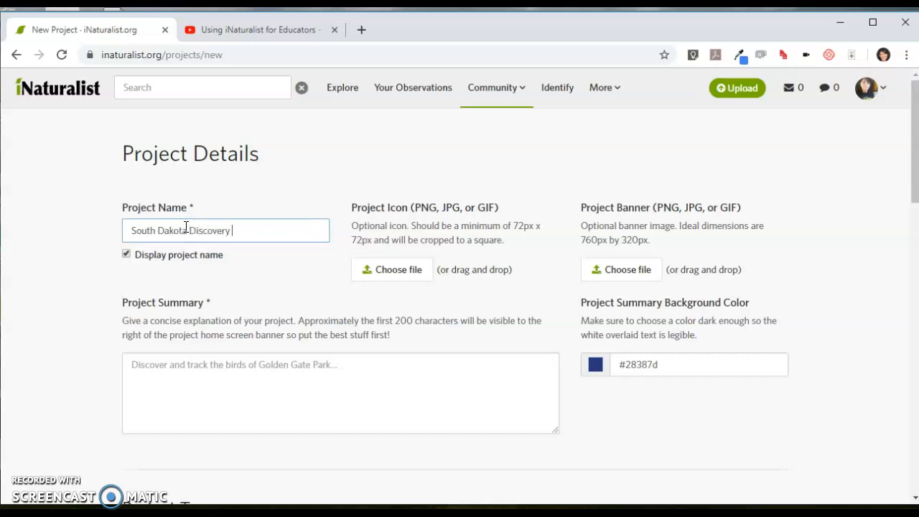
text(Center BioBlitz)
click(240, 381)
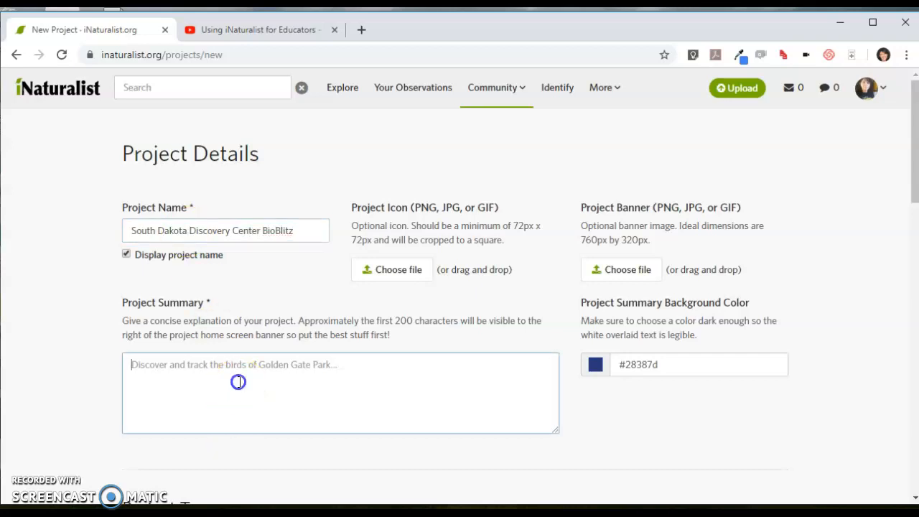
text(Bi)
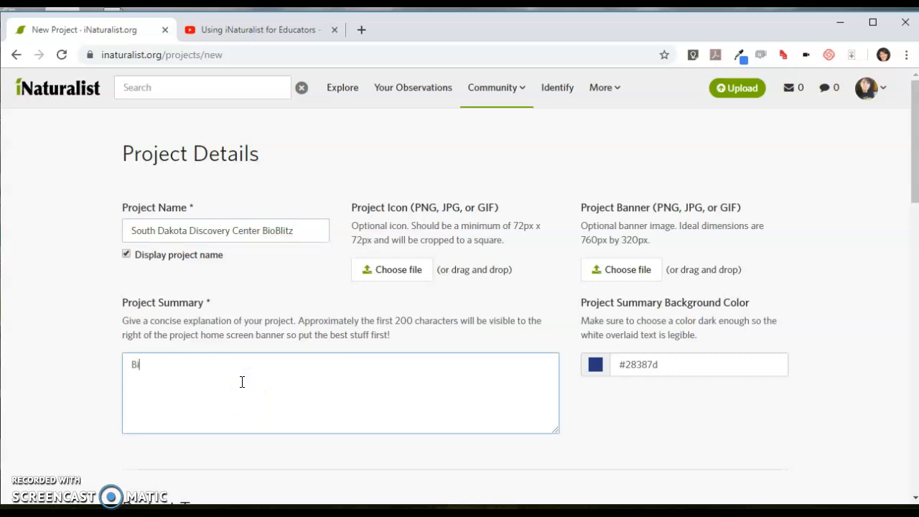
text(oBlitz September 2019)
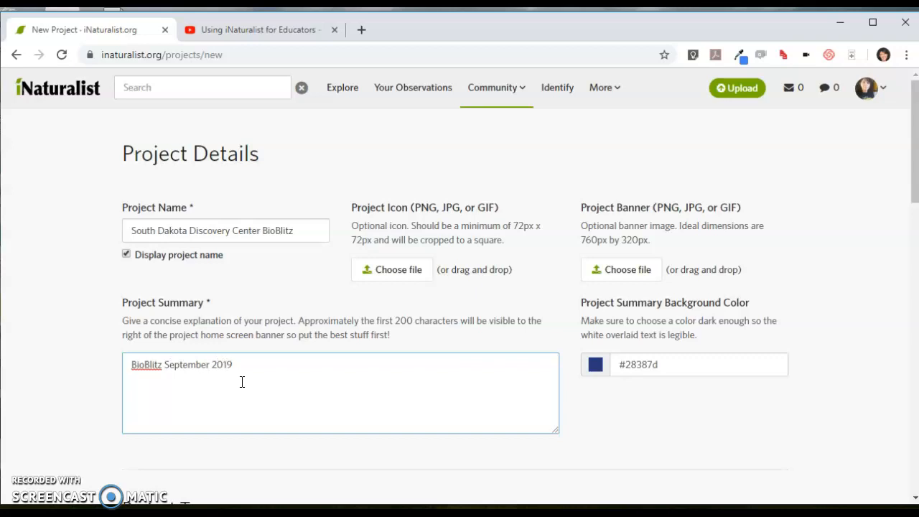
Add South Dakota Discovery Center, SD, US as the required place for the project's observations.
scroll(242, 382, down, 3)
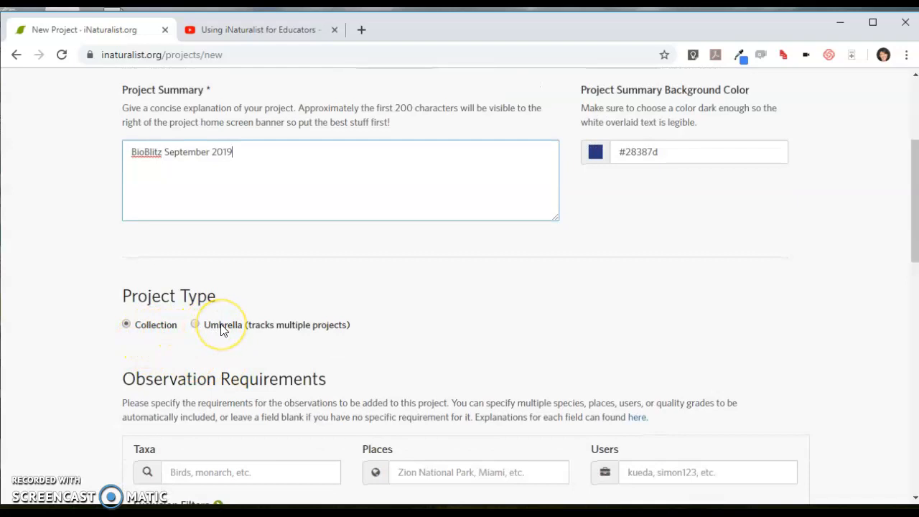
scroll(222, 330, down, 1)
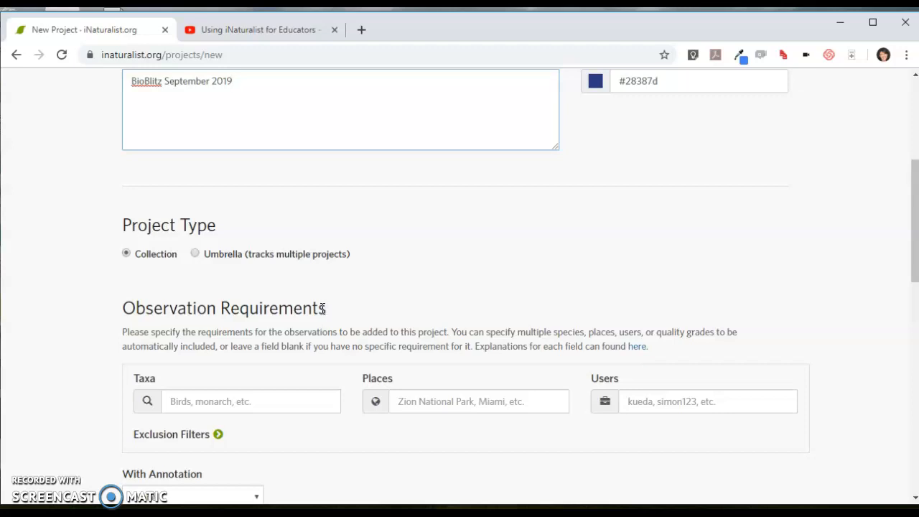
scroll(320, 311, down, 1)
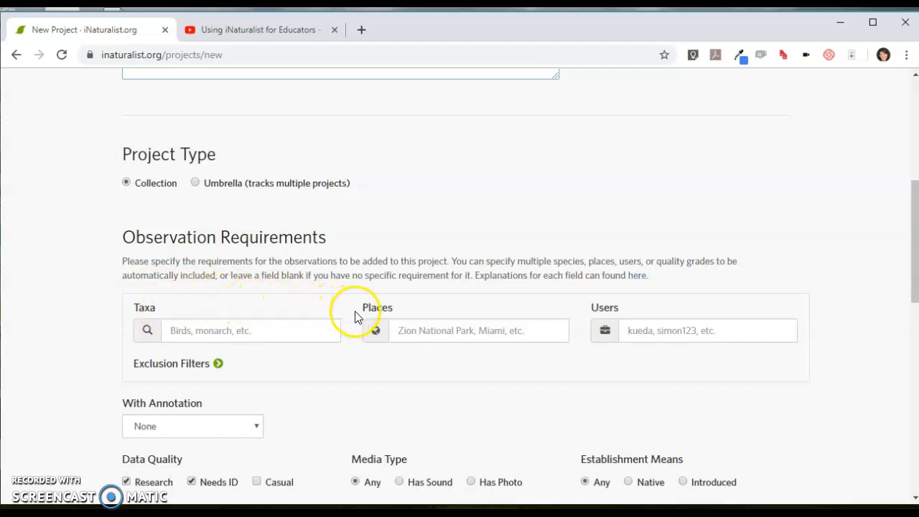
click(401, 329)
text(Sout)
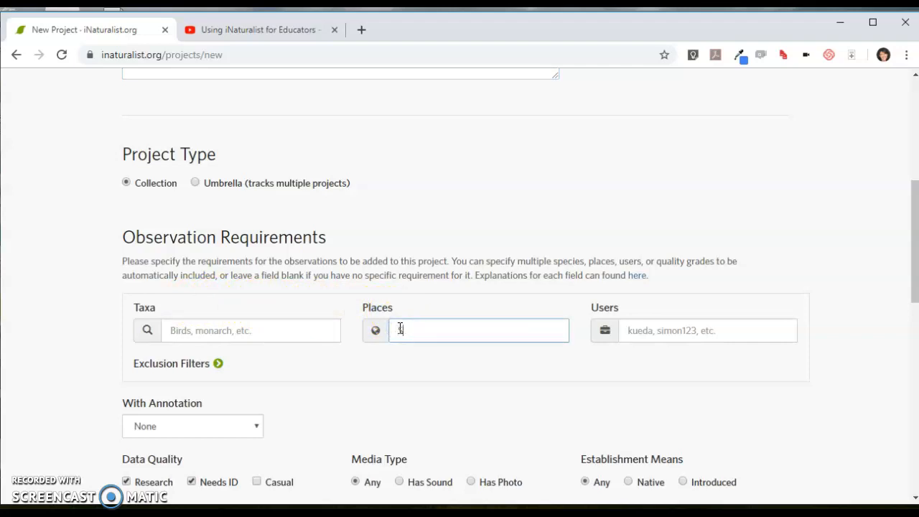
text(h)
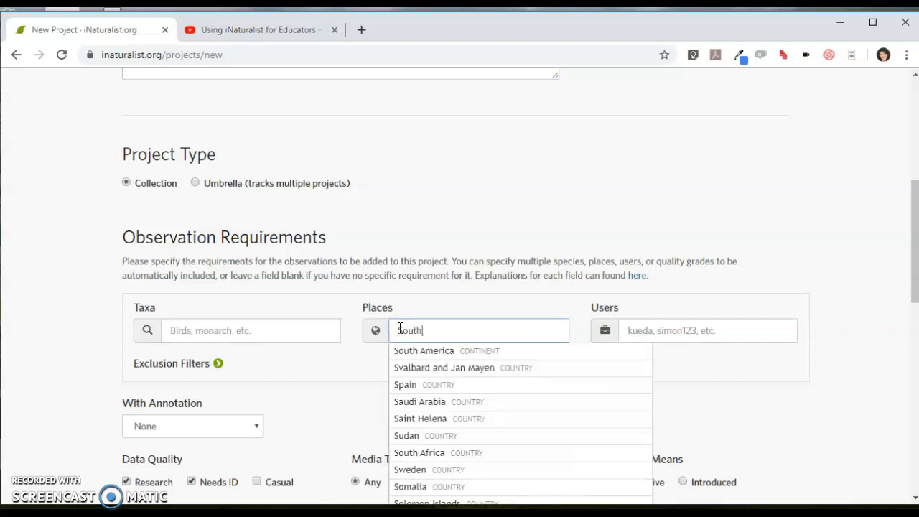
text( Dakota)
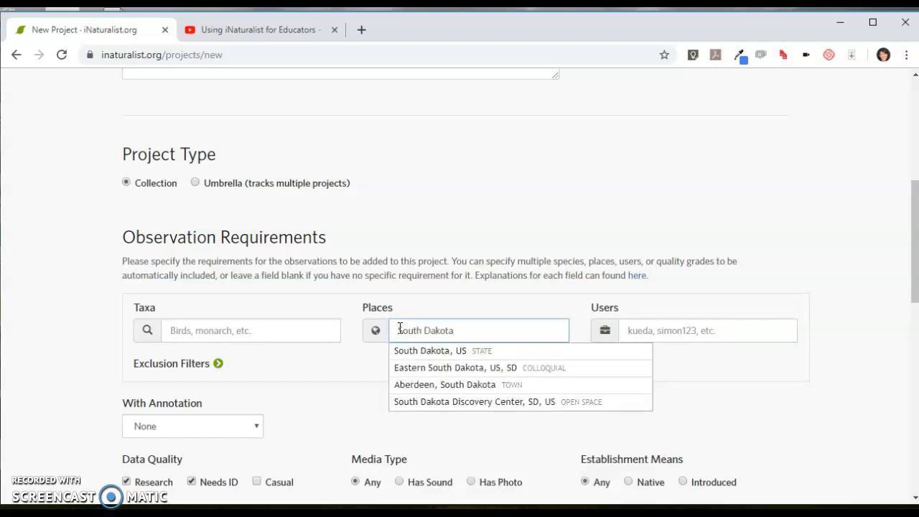
click(430, 405)
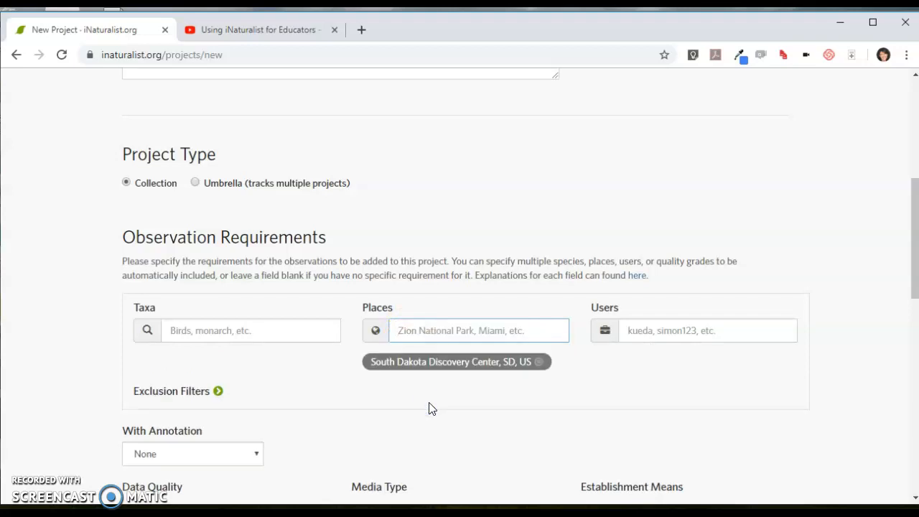
Look at the Using iNaturalist for Educators playlist again, and return to the project's place requirement.
click(277, 30)
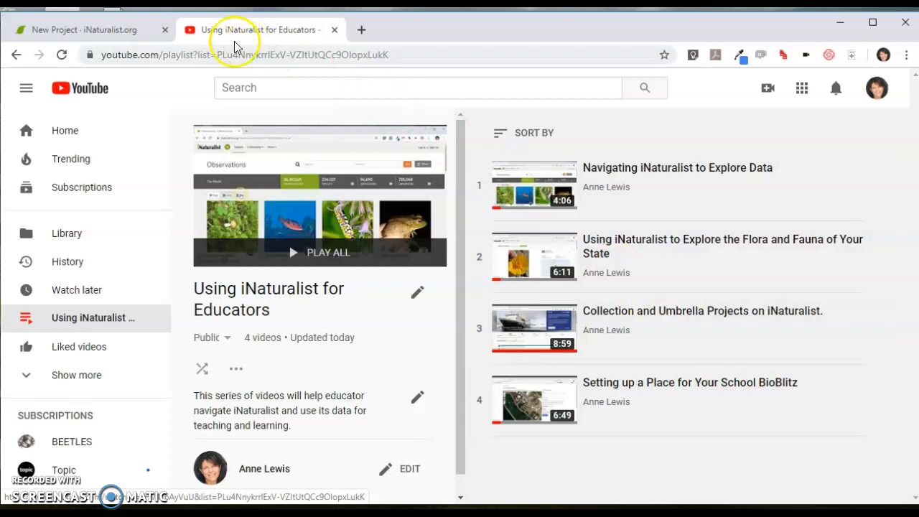
click(124, 32)
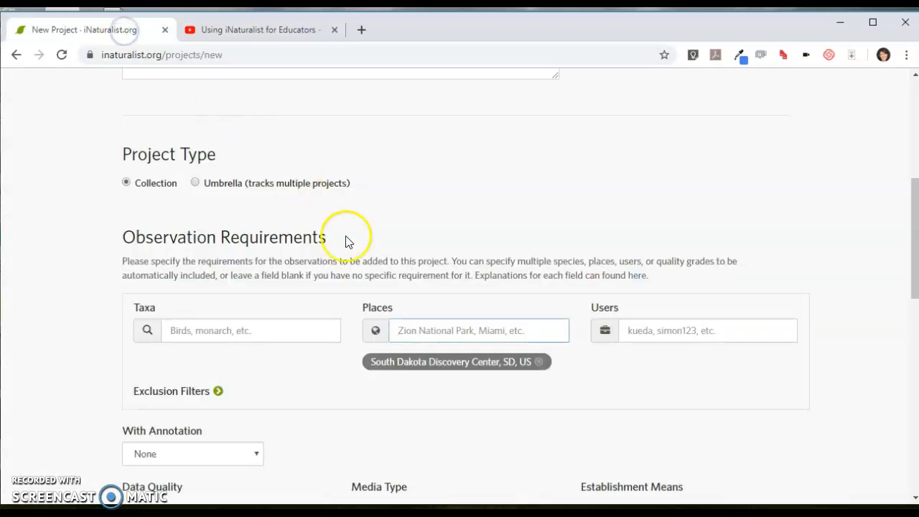
click(412, 335)
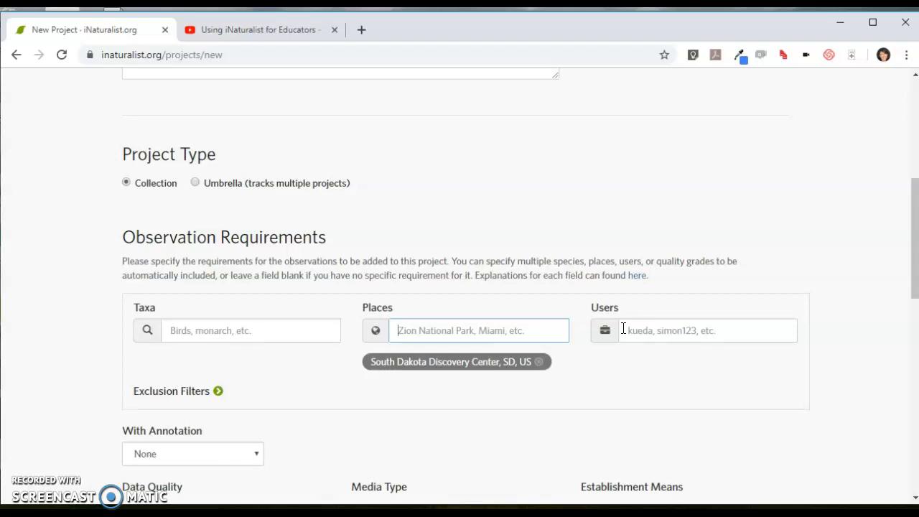
scroll(622, 328, down, 3)
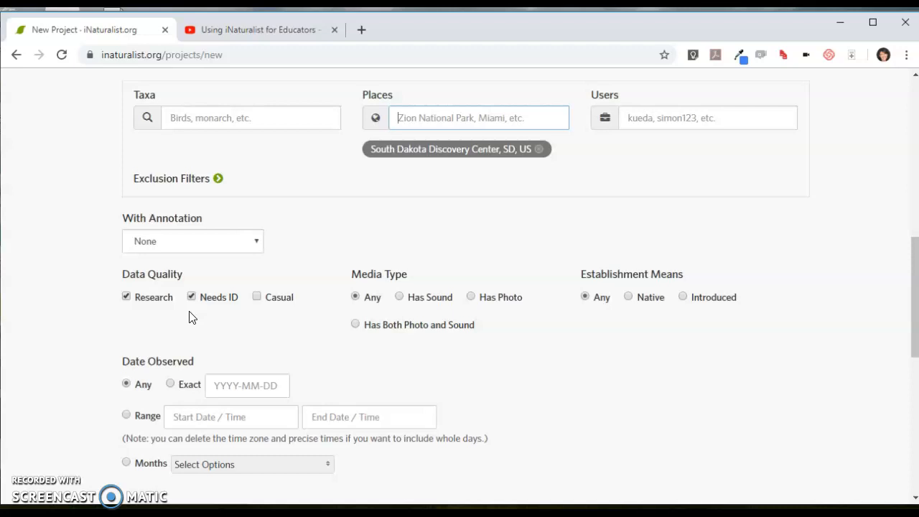
click(152, 305)
scroll(329, 356, down, 1)
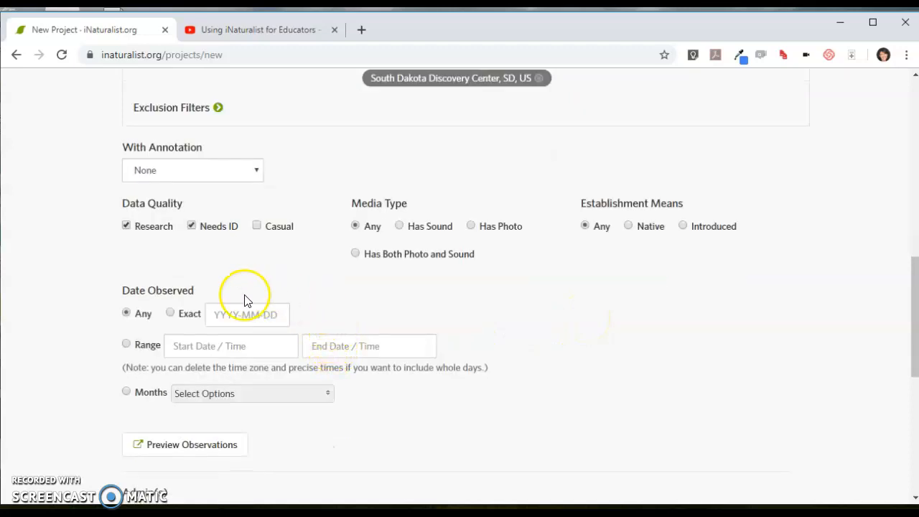
click(170, 313)
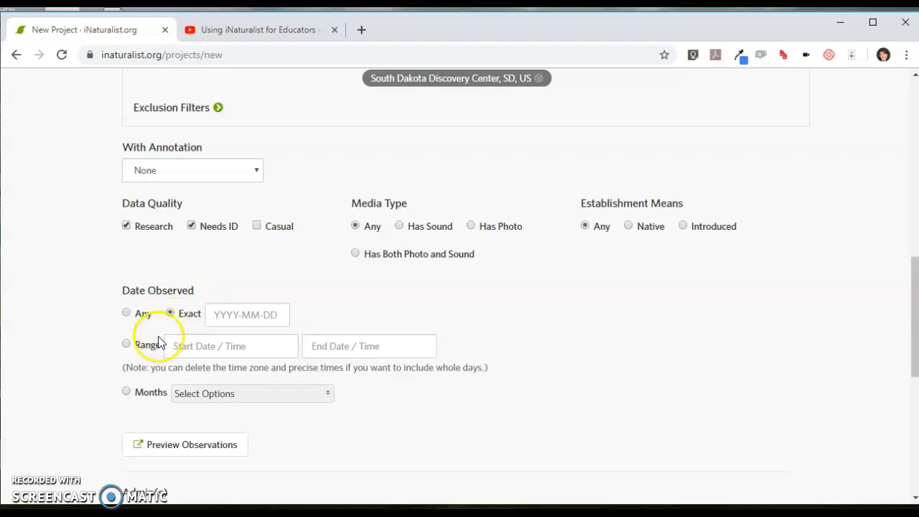
click(127, 346)
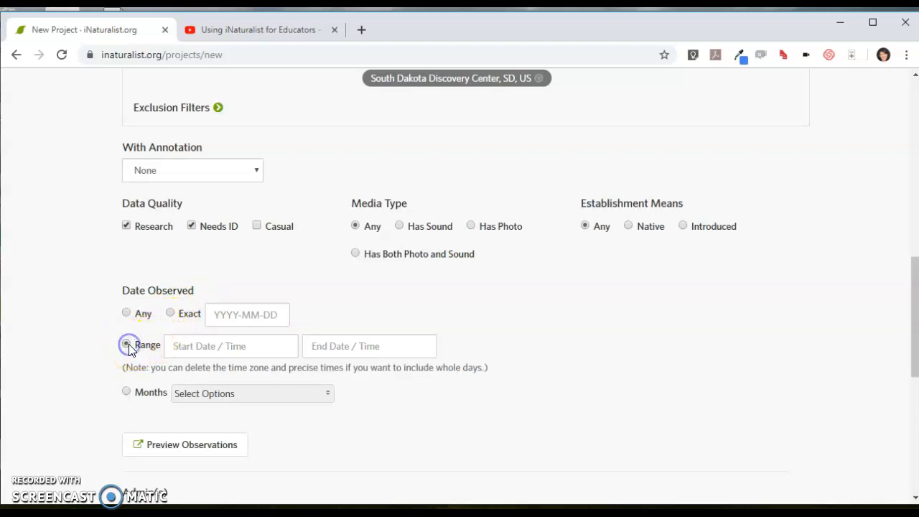
click(168, 346)
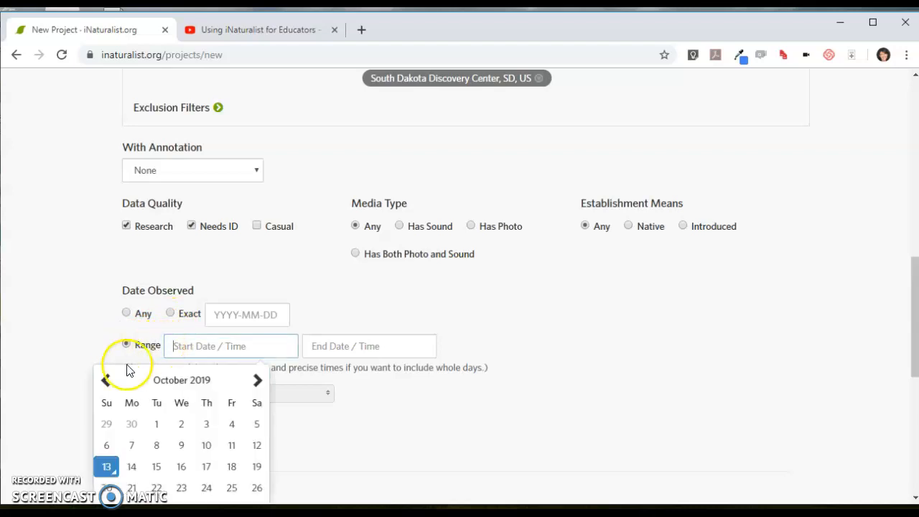
click(107, 380)
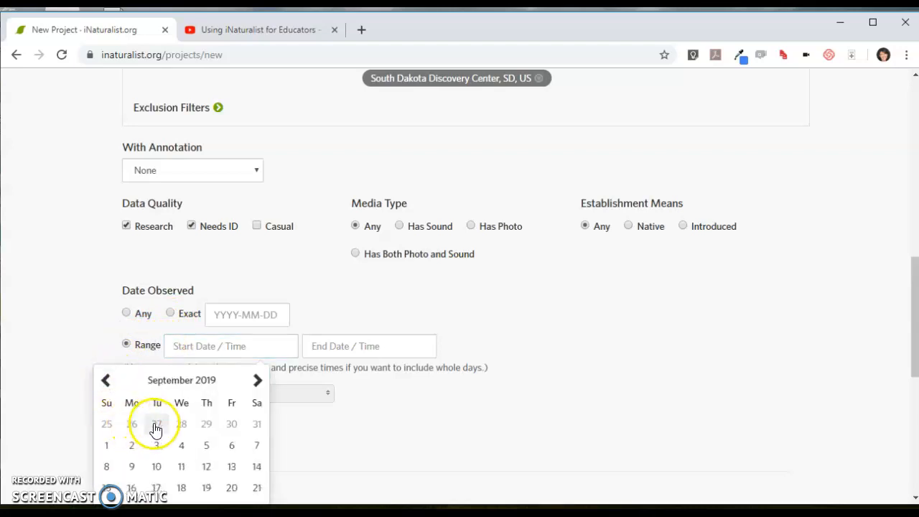
click(109, 447)
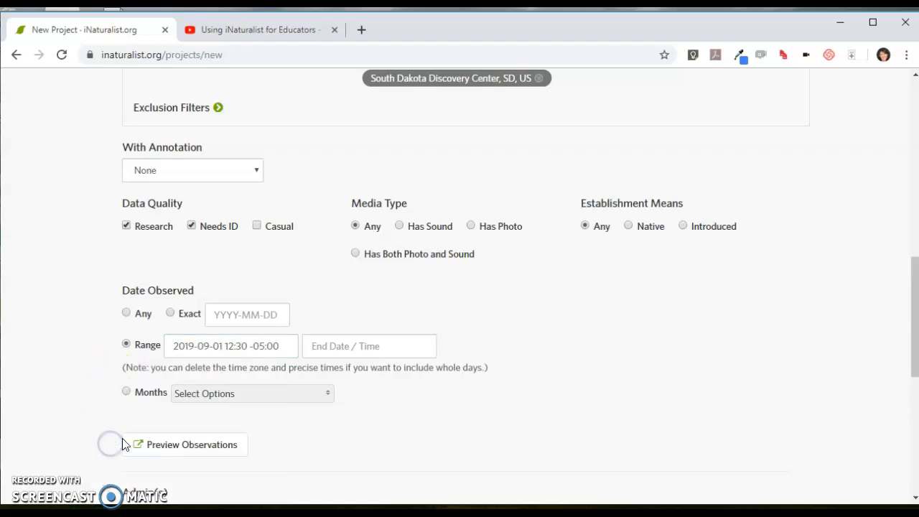
click(317, 351)
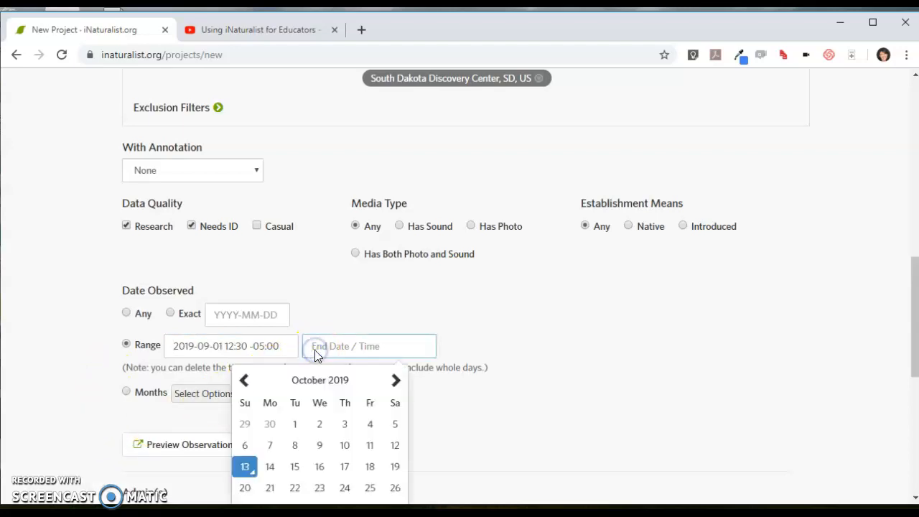
scroll(351, 465, down, 1)
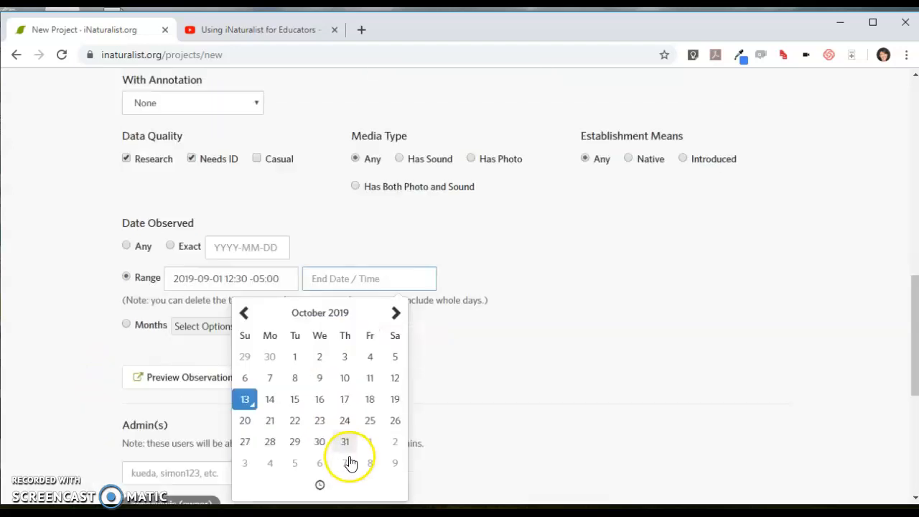
click(244, 310)
click(270, 460)
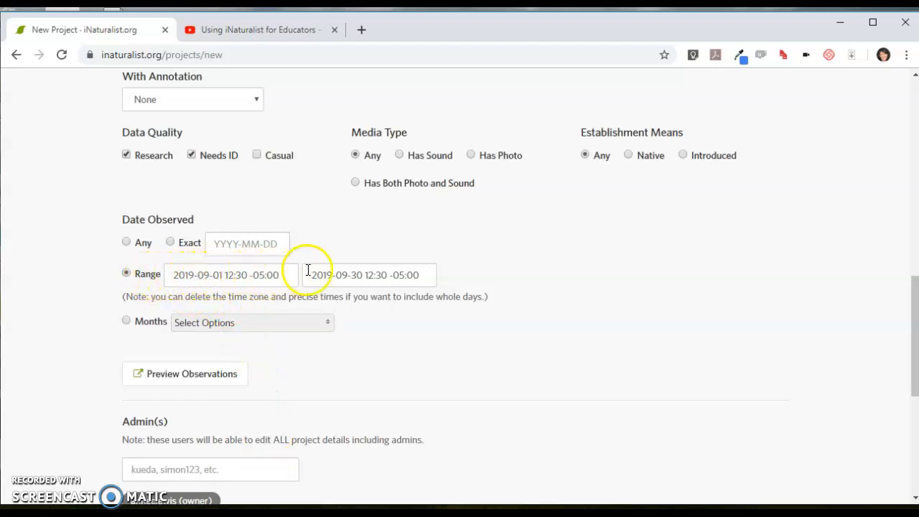
Finish the new project form without adding further admins and create the South Dakota Discovery Center BioBlitz project.
scroll(145, 339, down, 1)
click(142, 323)
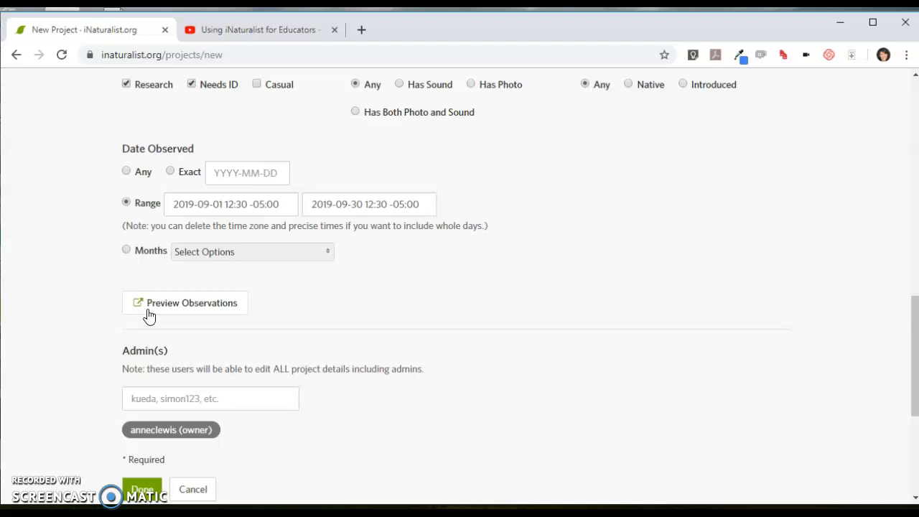
scroll(148, 316, down, 1)
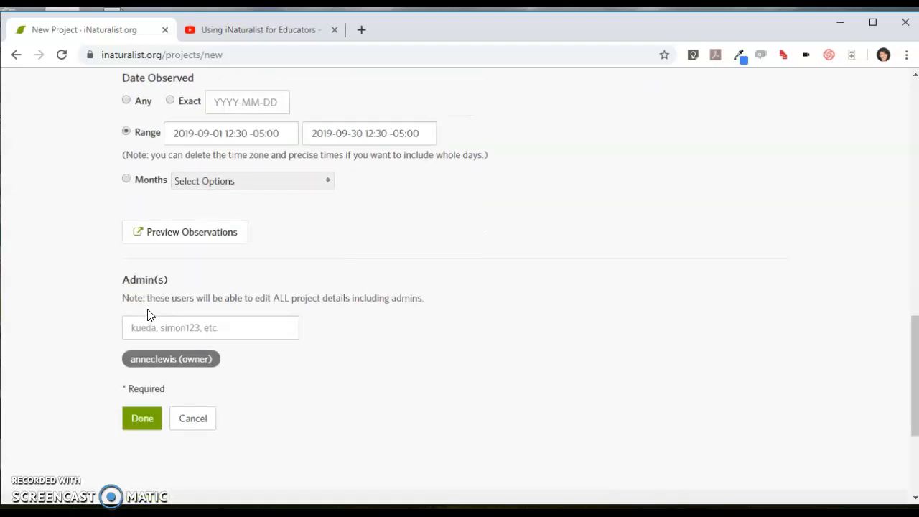
click(139, 324)
click(139, 423)
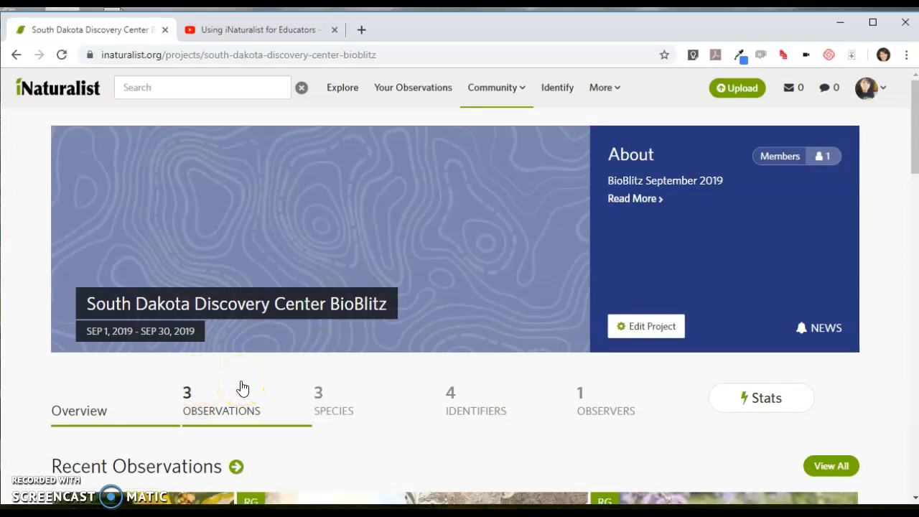
Look over the recent observations collected on the new BioBlitz project page.
scroll(243, 388, down, 1)
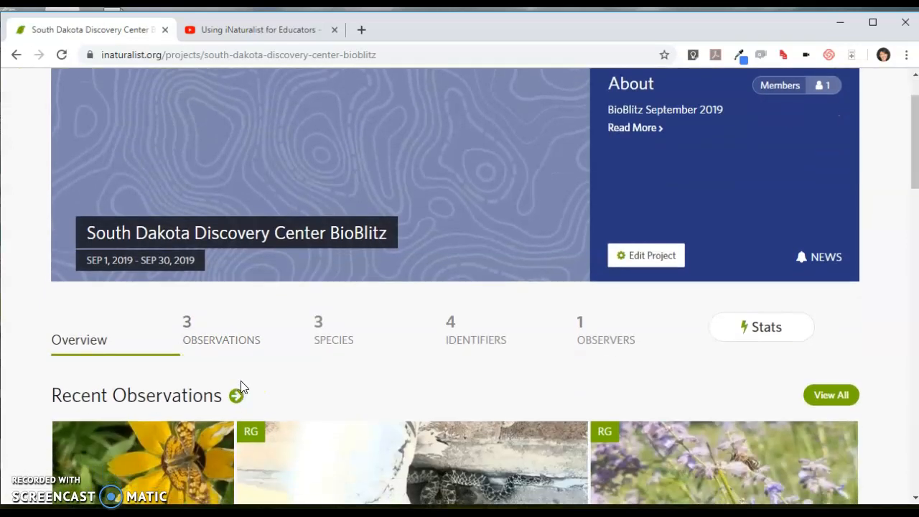
scroll(242, 388, down, 2)
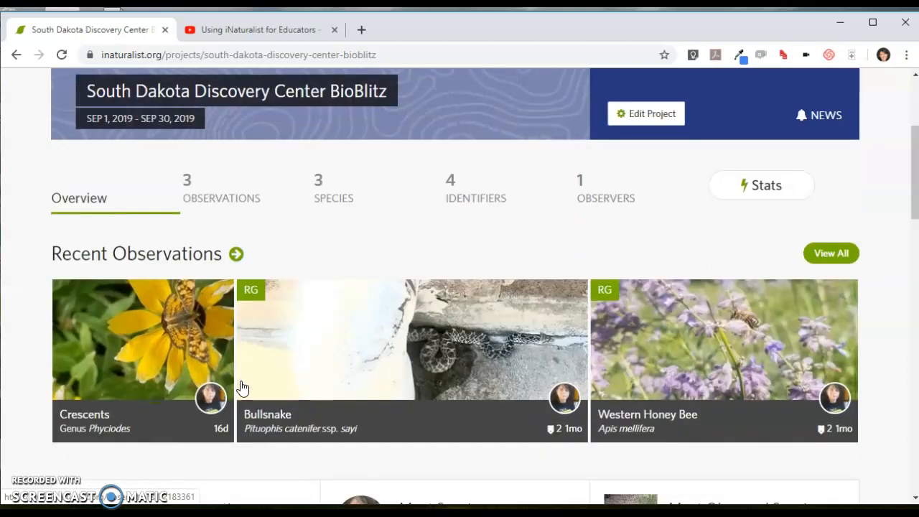
click(180, 366)
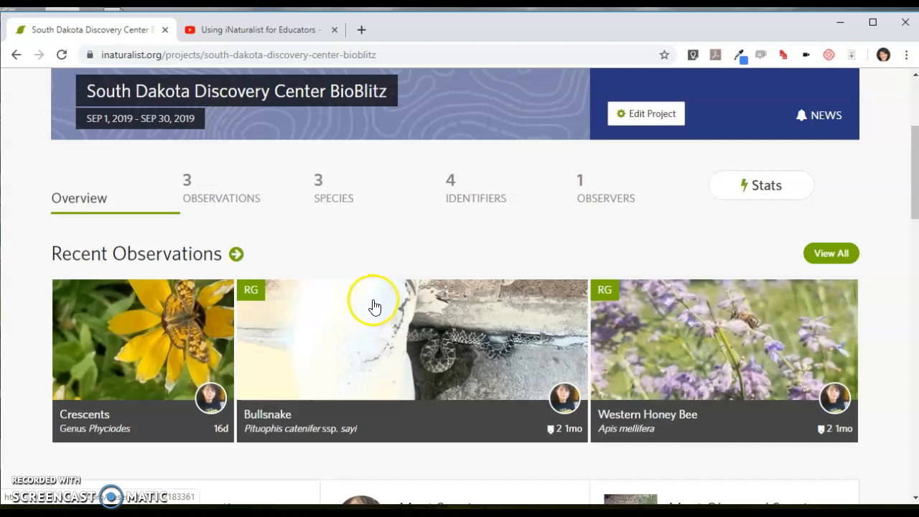
Edit the BioBlitz project to set its summary background color to dark red #7d3228, and save the changes.
click(633, 117)
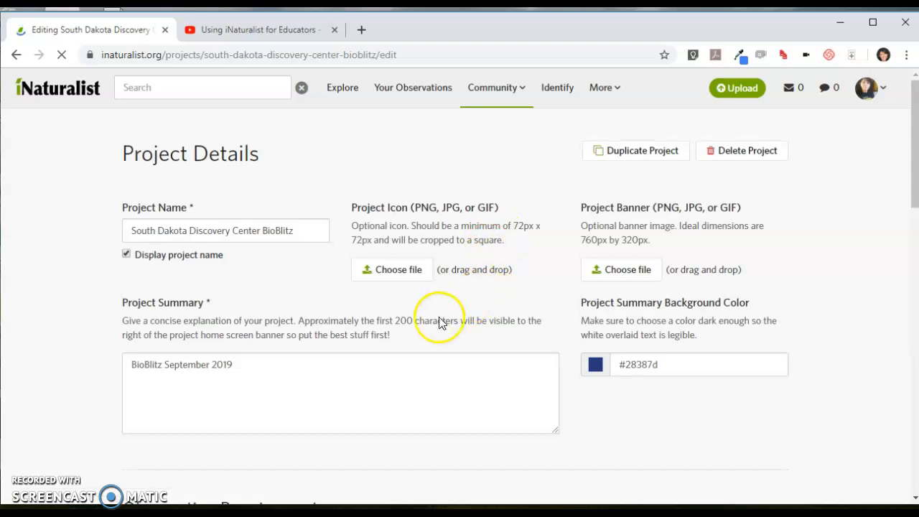
scroll(434, 320, down, 3)
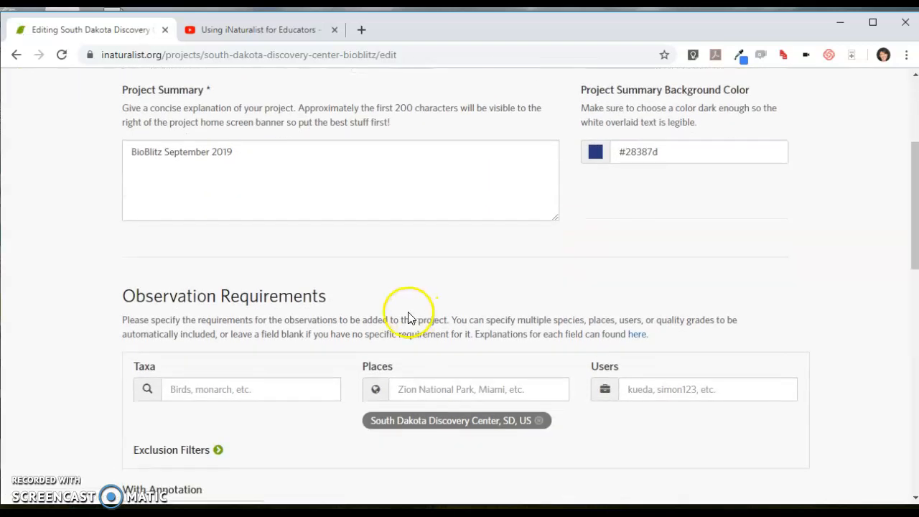
click(595, 154)
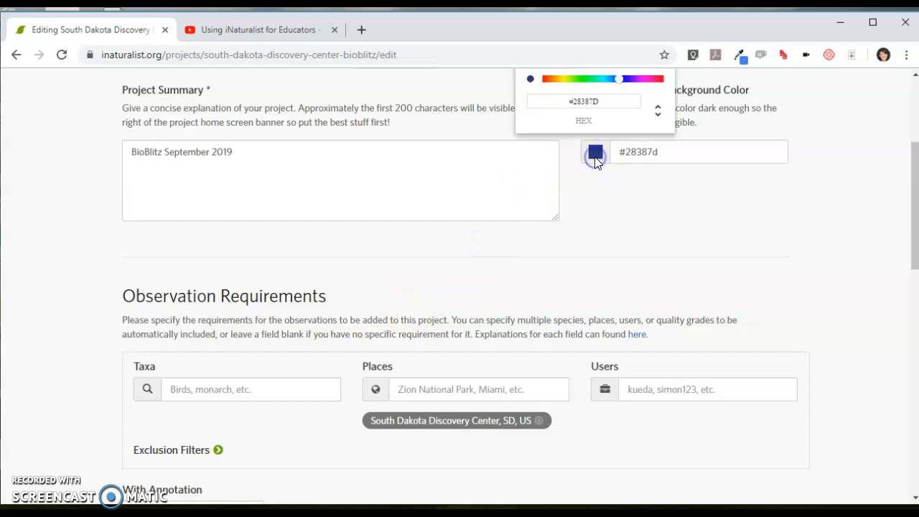
click(546, 81)
scroll(460, 346, down, 1)
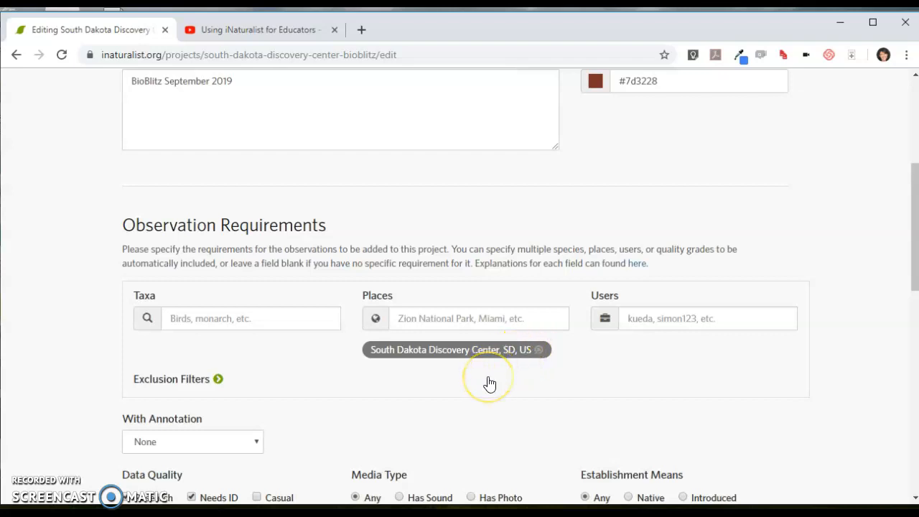
scroll(489, 384, down, 7)
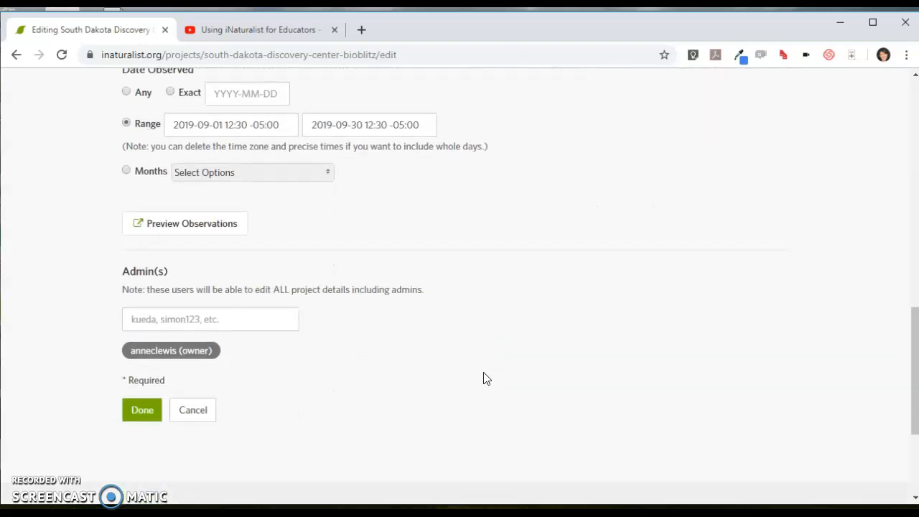
click(140, 411)
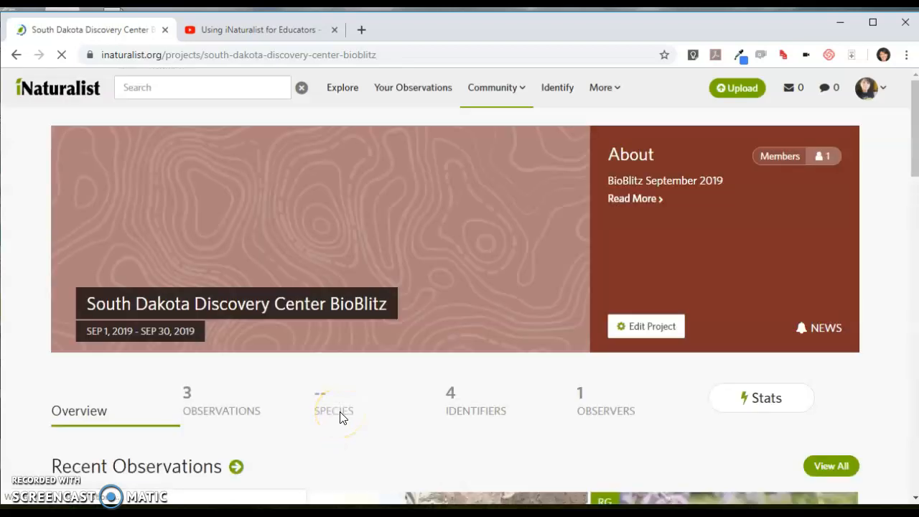
scroll(340, 418, down, 1)
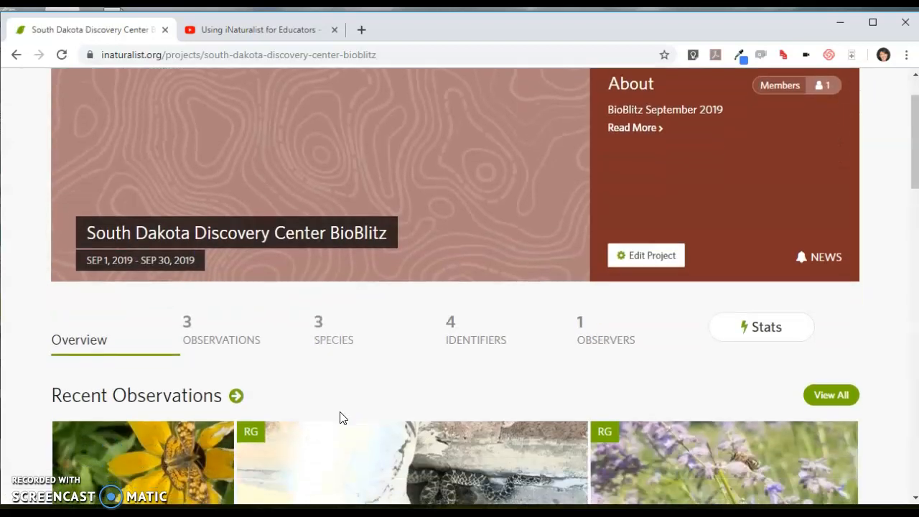